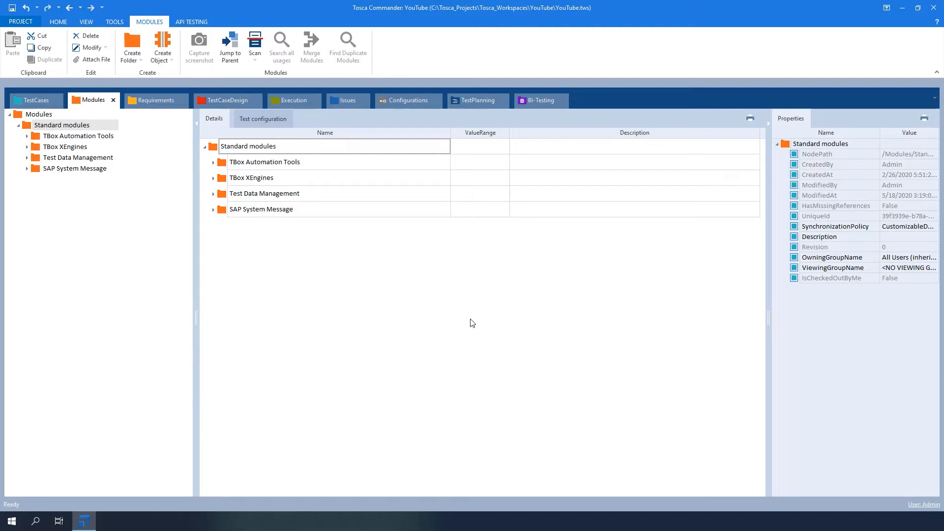
Open the SAP Multiple Logon License Warning module from the Sap folder of TBox XEngines.
{"action": "left_click", "coordinate": [27, 147]}
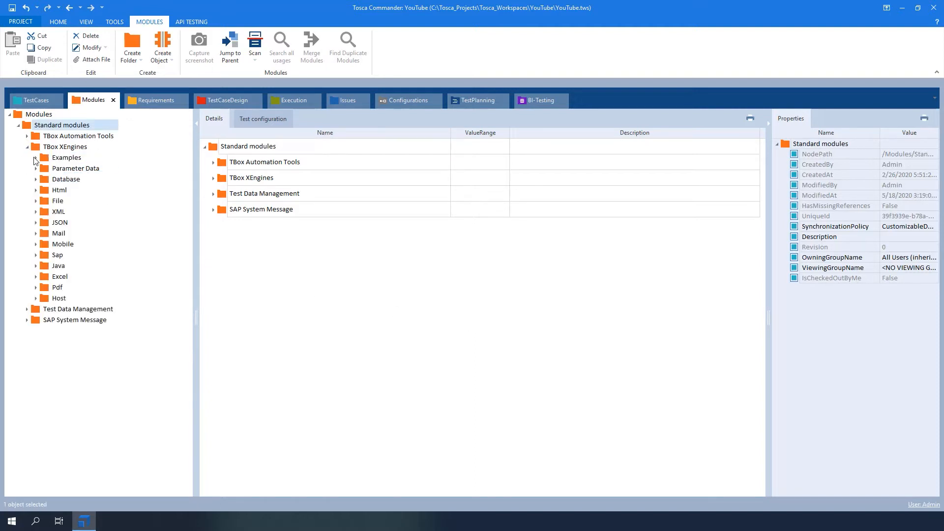
{"action": "left_click", "coordinate": [58, 255]}
{"action": "left_click", "coordinate": [36, 255]}
{"action": "left_click", "coordinate": [82, 321]}
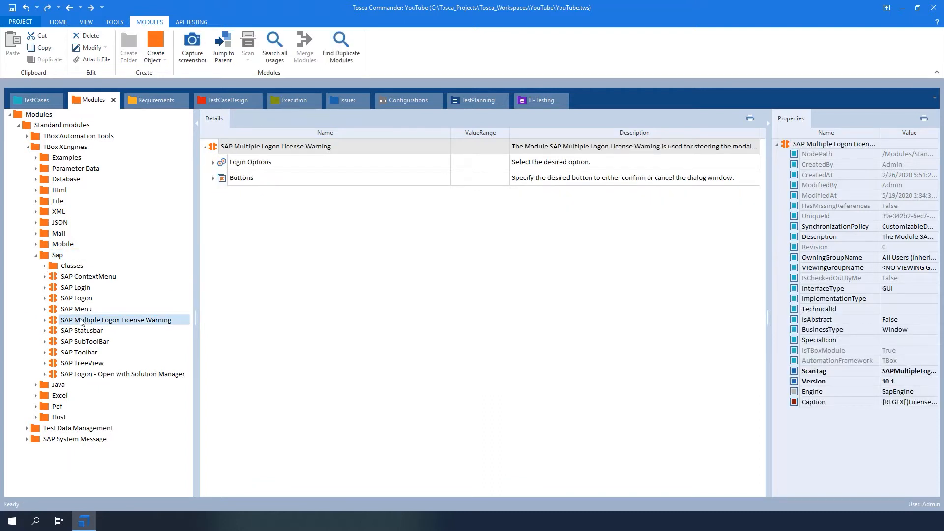
Examine the three choices under the module's Login Options, from ending other logons to terminating this logon.
{"action": "left_click", "coordinate": [214, 163]}
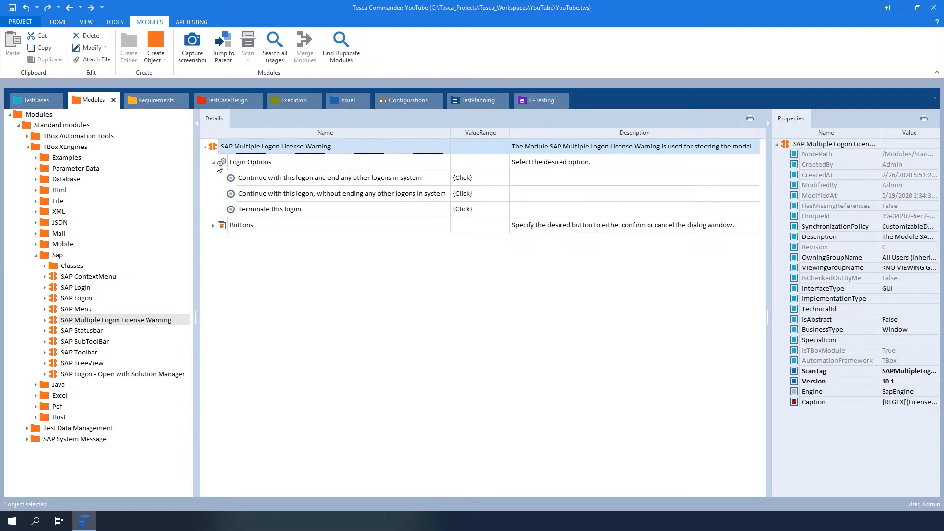
{"action": "left_click", "coordinate": [359, 182]}
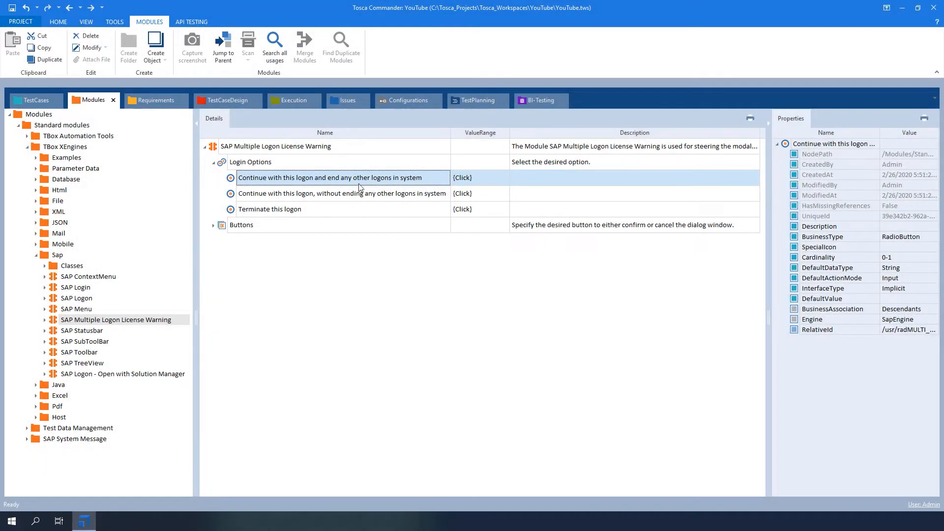
{"action": "left_click", "coordinate": [362, 197]}
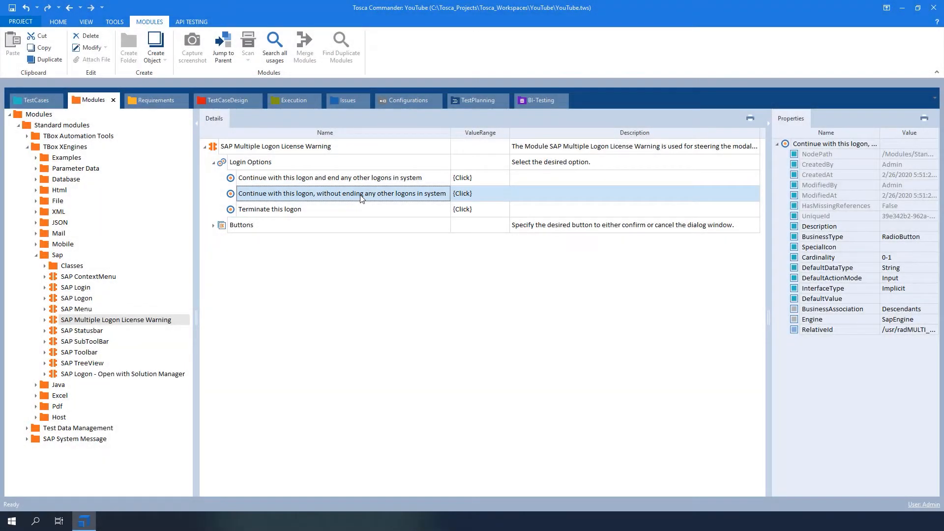
{"action": "left_click", "coordinate": [364, 211]}
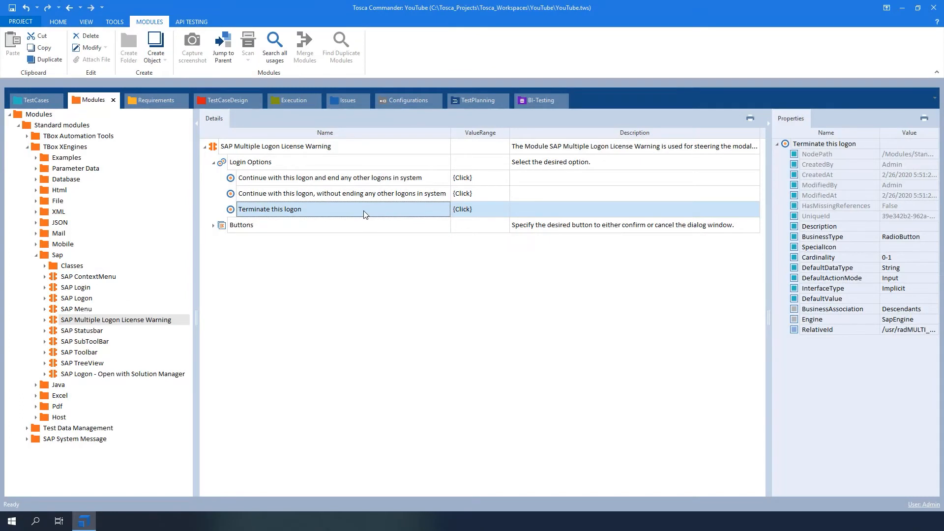
Examine the Confirm Selection and Cancel entries under the module's Buttons, and collapse both attribute groups.
{"action": "left_click", "coordinate": [214, 226]}
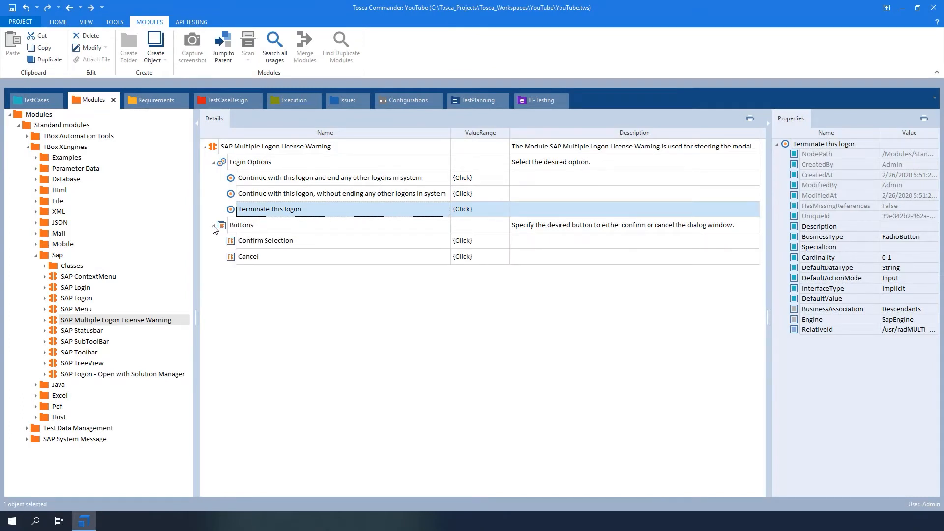
{"action": "left_click", "coordinate": [338, 242]}
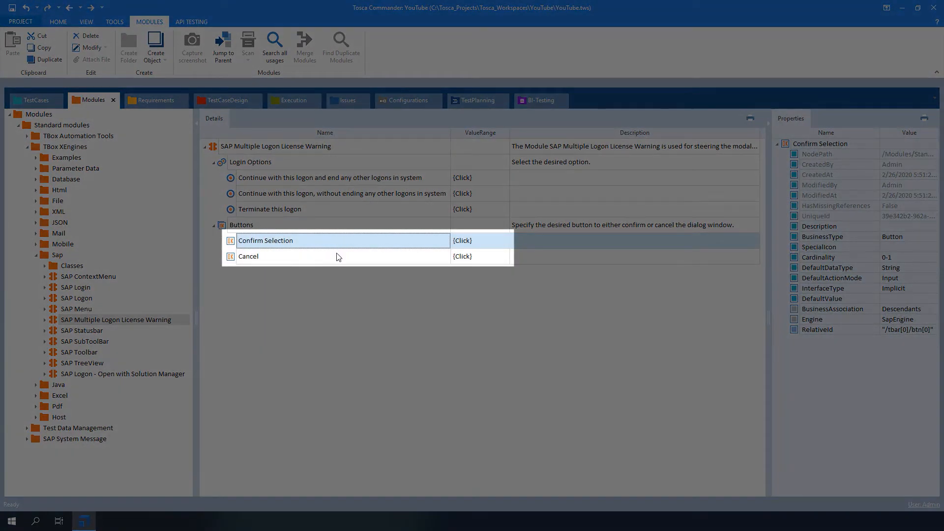
{"action": "left_click", "coordinate": [339, 263]}
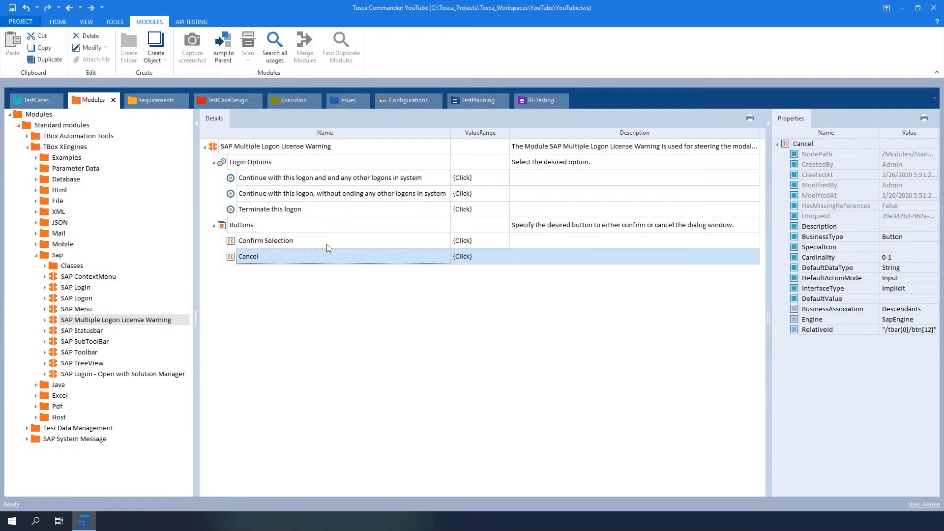
{"action": "left_click", "coordinate": [319, 197]}
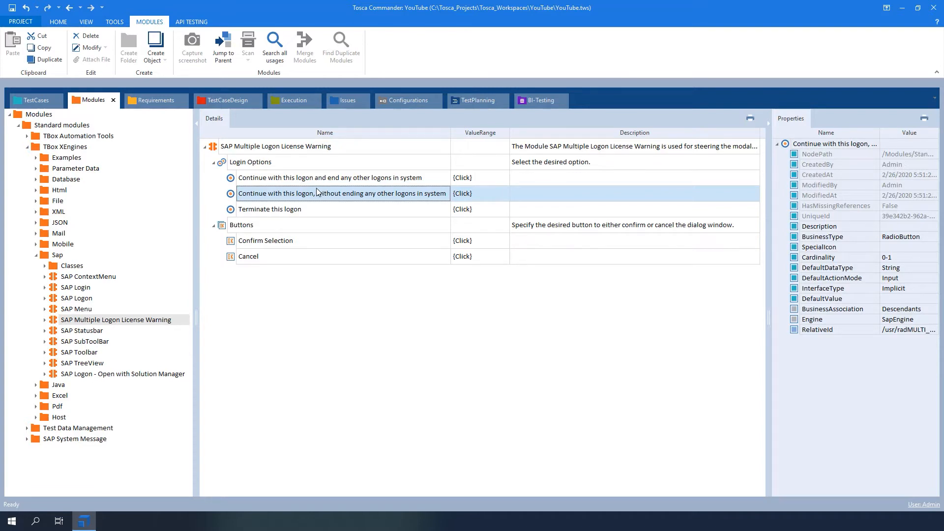
{"action": "left_click", "coordinate": [214, 163]}
{"action": "left_click", "coordinate": [213, 178]}
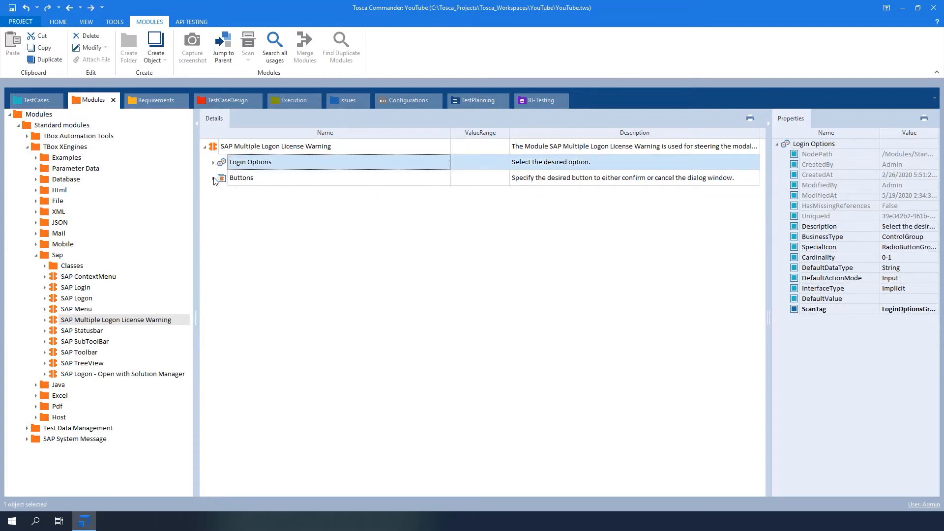
Show the test cases and open the SAP Login folder of the Outbound Delivery test case.
{"action": "left_click", "coordinate": [36, 99]}
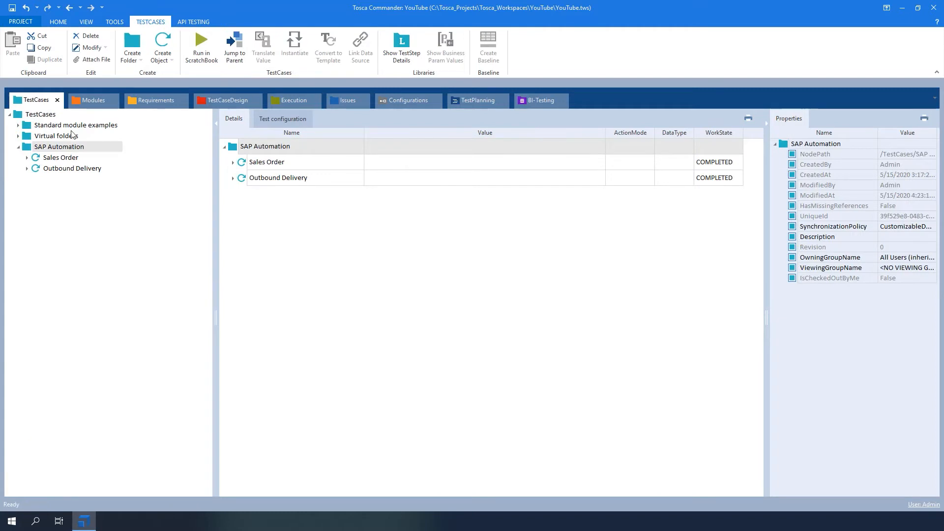
{"action": "left_click", "coordinate": [297, 246]}
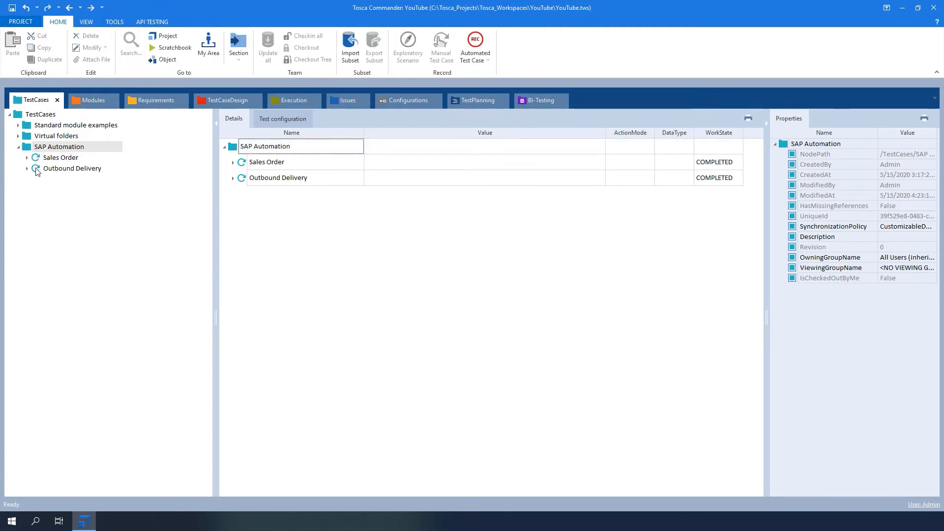
{"action": "left_click", "coordinate": [27, 157]}
{"action": "left_click", "coordinate": [27, 233]}
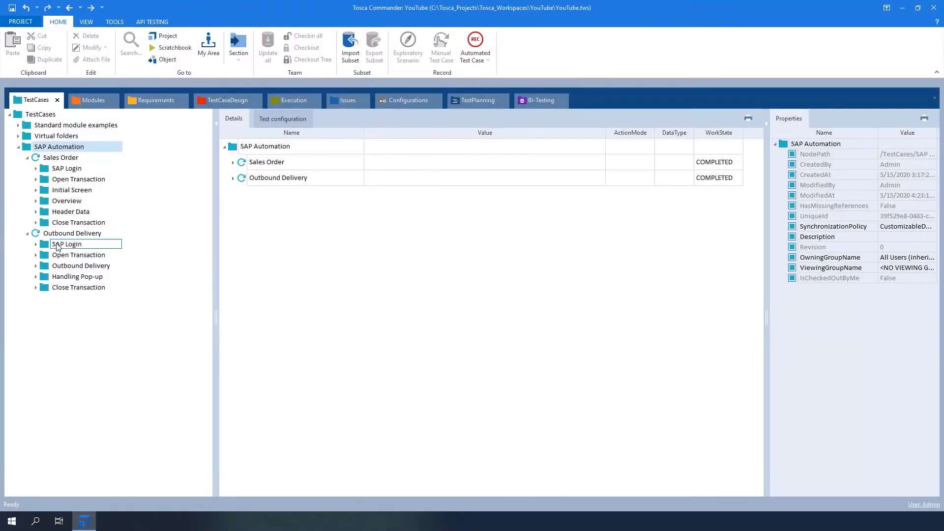
{"action": "left_click", "coordinate": [55, 247]}
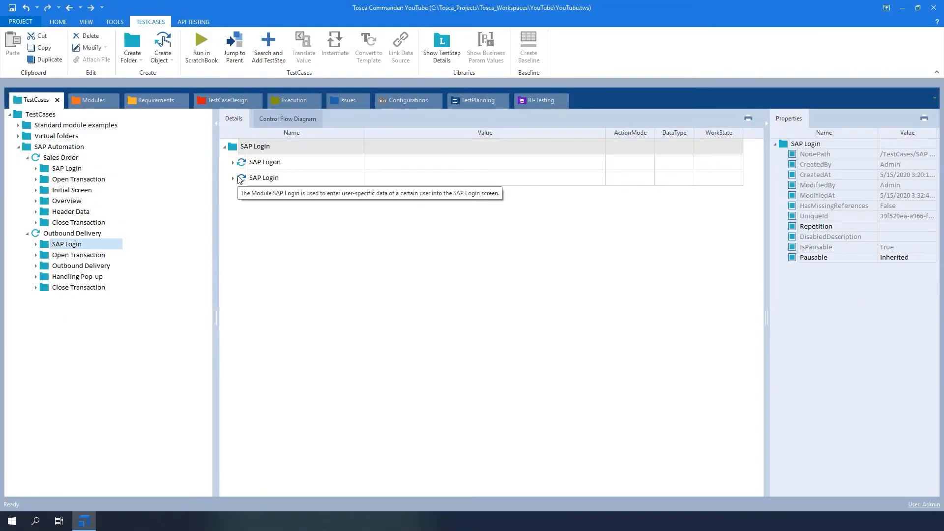
Add an If statement with its default name to Outbound Delivery's SAP Login folder.
{"action": "left_click", "coordinate": [233, 150]}
{"action": "right_click", "coordinate": [232, 150]}
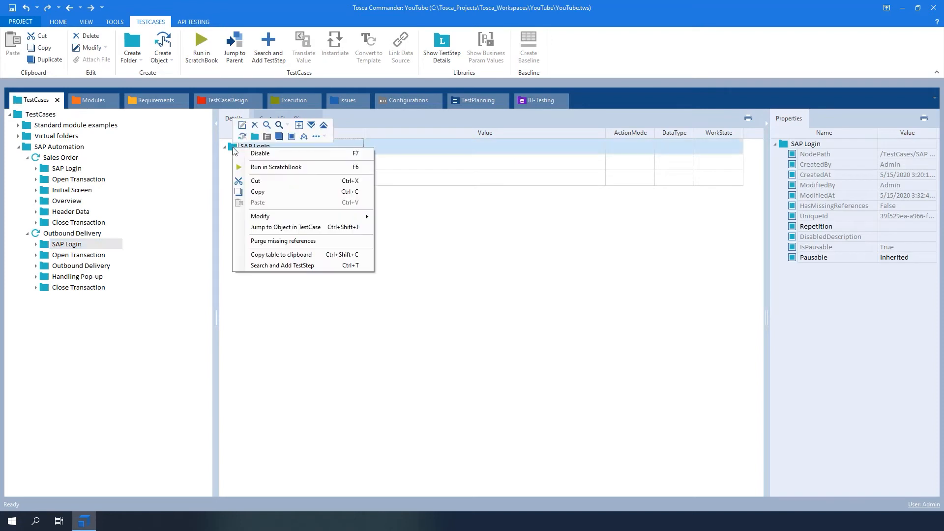
{"action": "left_click", "coordinate": [305, 135]}
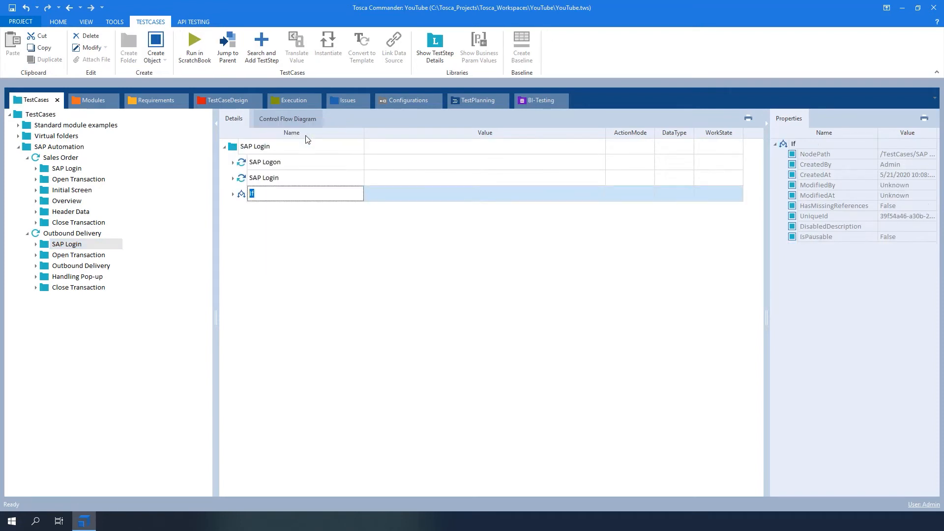
{"action": "left_click", "coordinate": [268, 256]}
Add the SAP Multiple Logon License Warning module to the Condition of the If statement.
{"action": "left_click", "coordinate": [94, 100]}
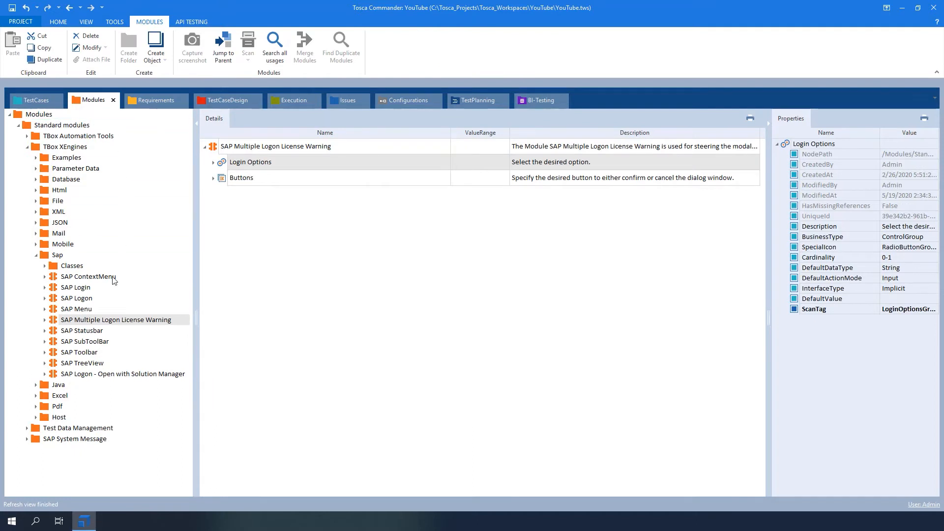
{"action": "left_click_drag", "start_coordinate": [54, 321], "coordinate": [255, 209]}
{"action": "left_click", "coordinate": [251, 225]}
Set the condition's Login Options to "Terminate this logon" with the action mode Verify.
{"action": "left_click", "coordinate": [406, 246]}
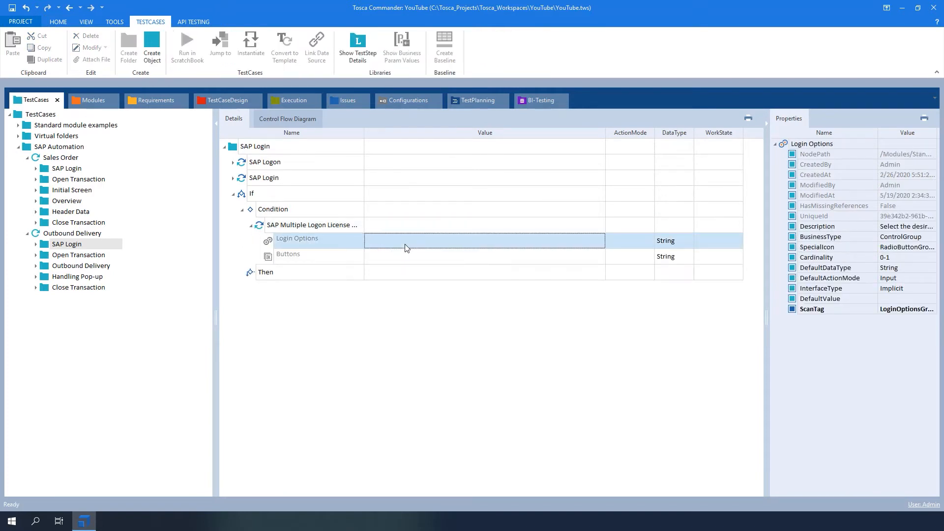
{"action": "left_click", "coordinate": [406, 247]}
{"action": "left_click", "coordinate": [589, 241]}
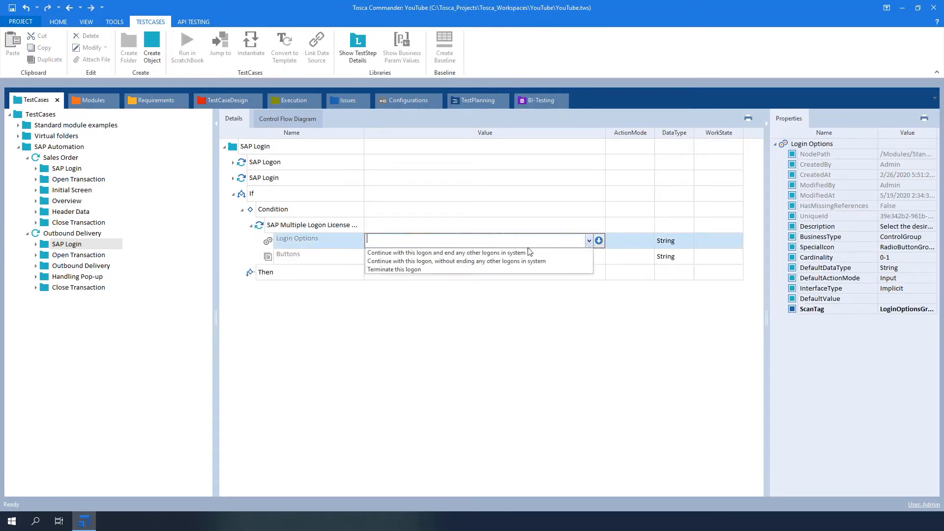
{"action": "left_click", "coordinate": [526, 269]}
{"action": "left_click", "coordinate": [616, 240]}
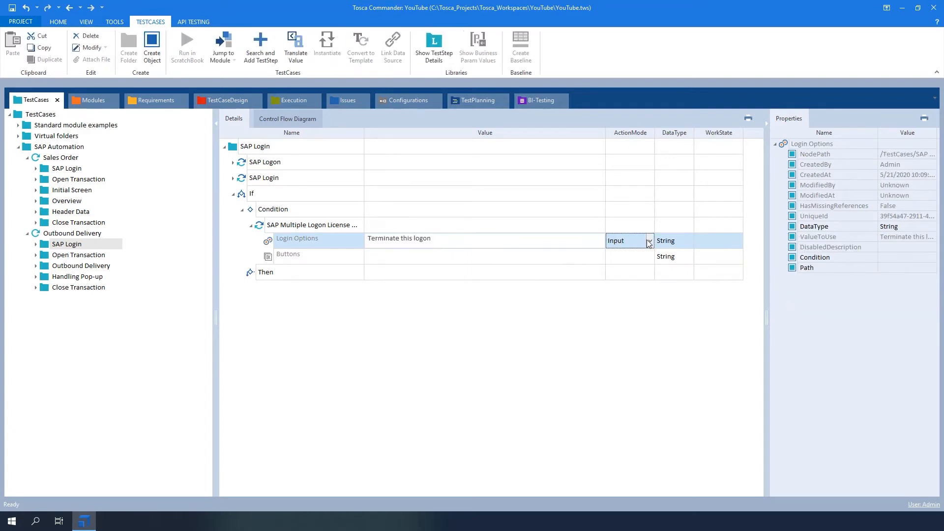
{"action": "left_click", "coordinate": [649, 241]}
{"action": "left_click", "coordinate": [621, 271]}
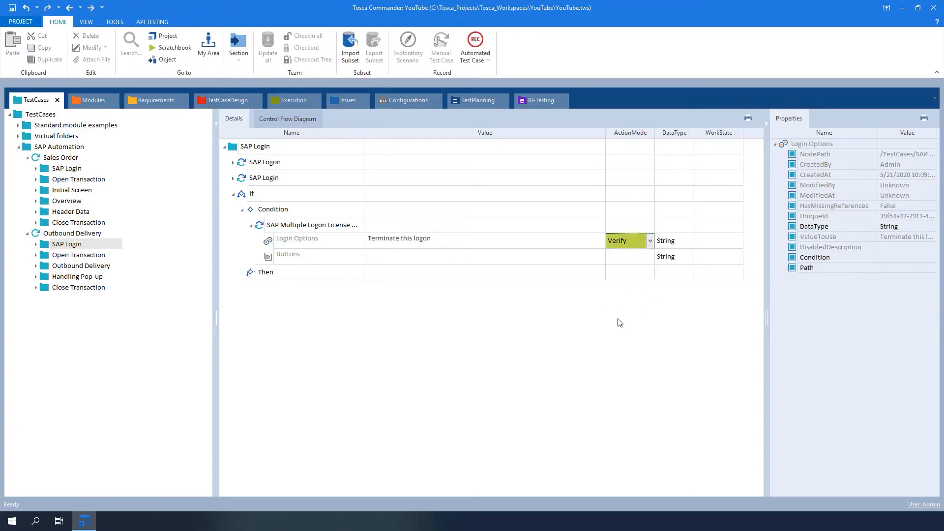
Add the SAP Multiple Logon License Warning module to the Then branch and expand its attributes.
{"action": "left_click", "coordinate": [94, 99]}
{"action": "left_click_drag", "start_coordinate": [51, 322], "coordinate": [252, 274]}
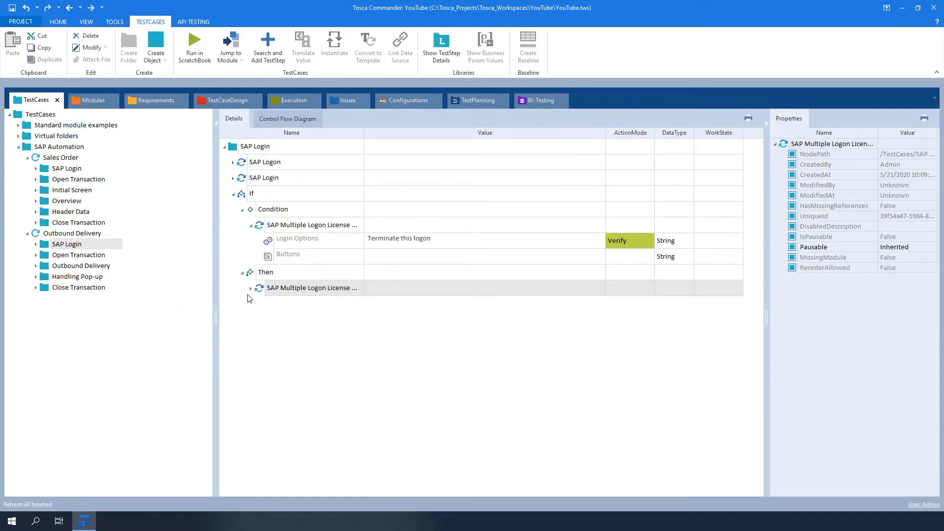
{"action": "left_click", "coordinate": [250, 288]}
In the Then branch, set Login Options to "Continue with this logon and end any other logons in system" and Buttons to "Confirm Selection".
{"action": "left_click", "coordinate": [453, 308]}
{"action": "left_click", "coordinate": [590, 305]}
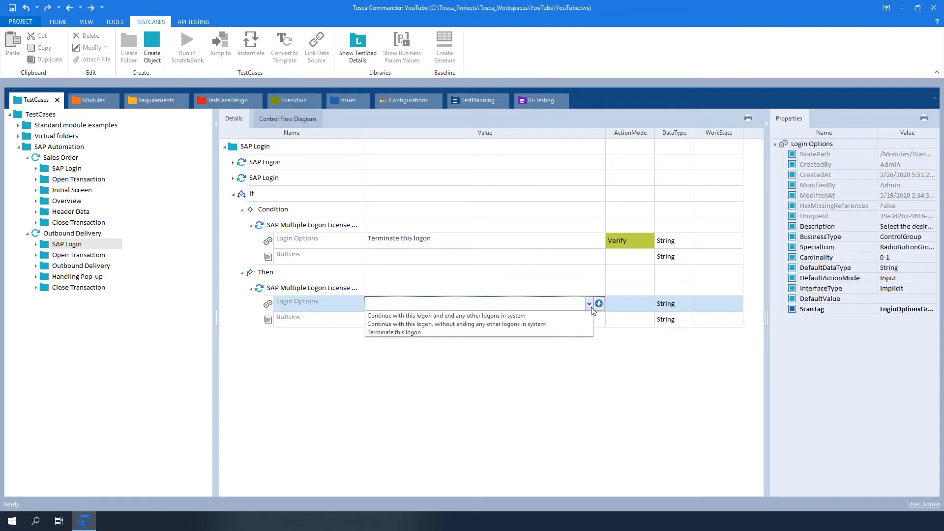
{"action": "left_click", "coordinate": [583, 317]}
{"action": "left_click", "coordinate": [578, 325]}
{"action": "left_click", "coordinate": [578, 320]}
{"action": "left_click", "coordinate": [537, 334]}
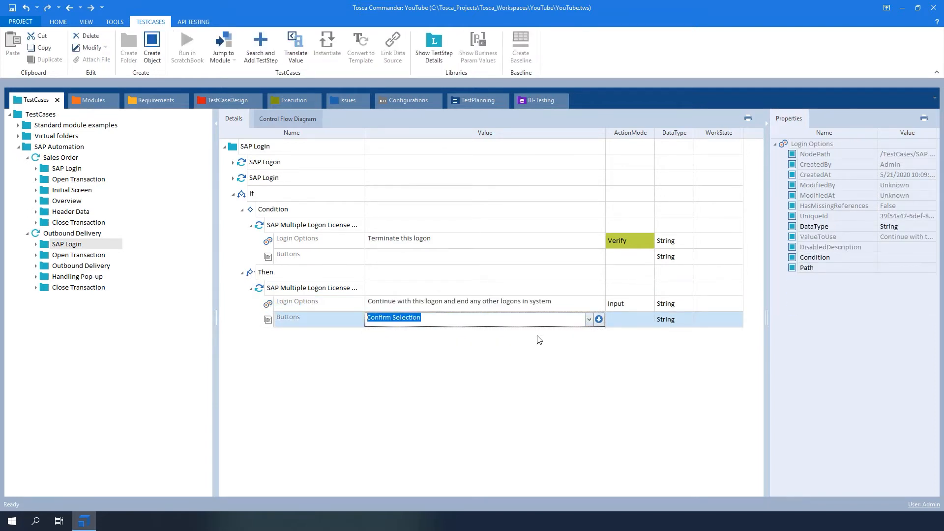
{"action": "left_click", "coordinate": [561, 354]}
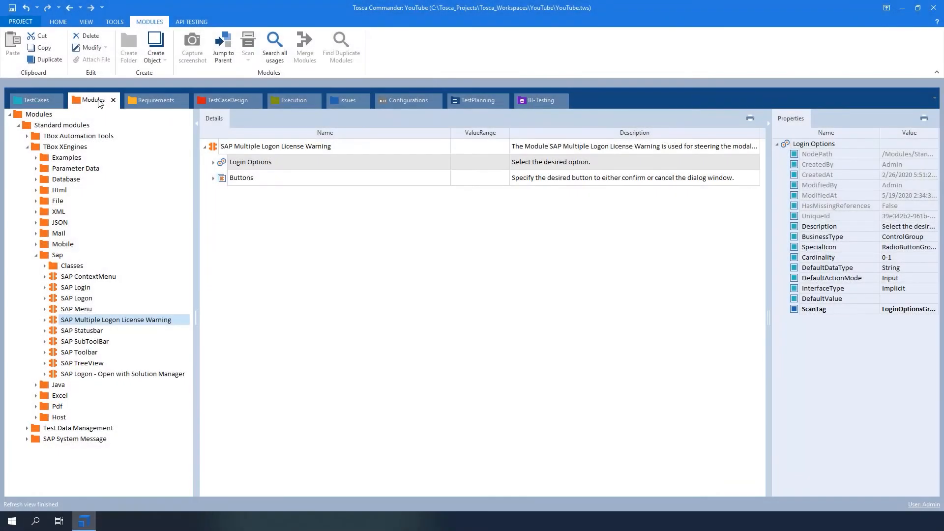
Add the SAP Backend System Warning module to the Then branch and set its OK value to X.
{"action": "left_click", "coordinate": [27, 438]}
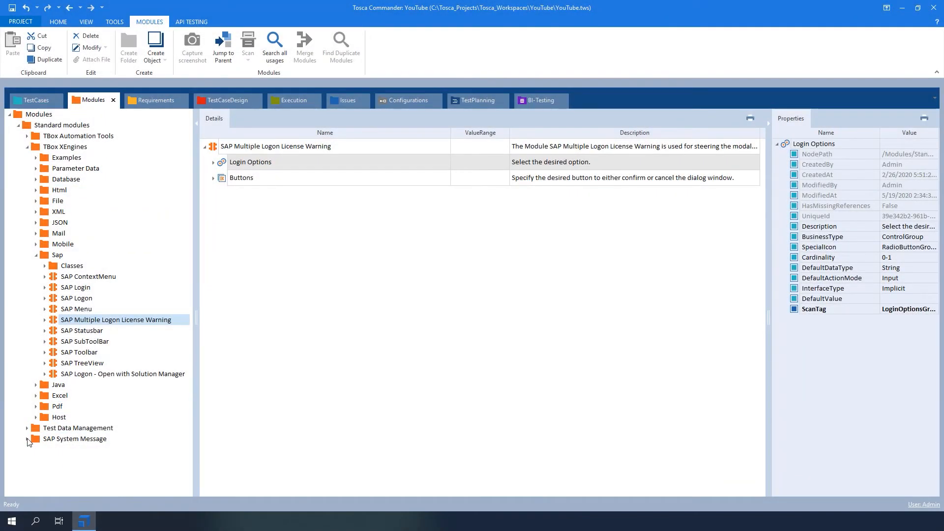
{"action": "left_click", "coordinate": [63, 449]}
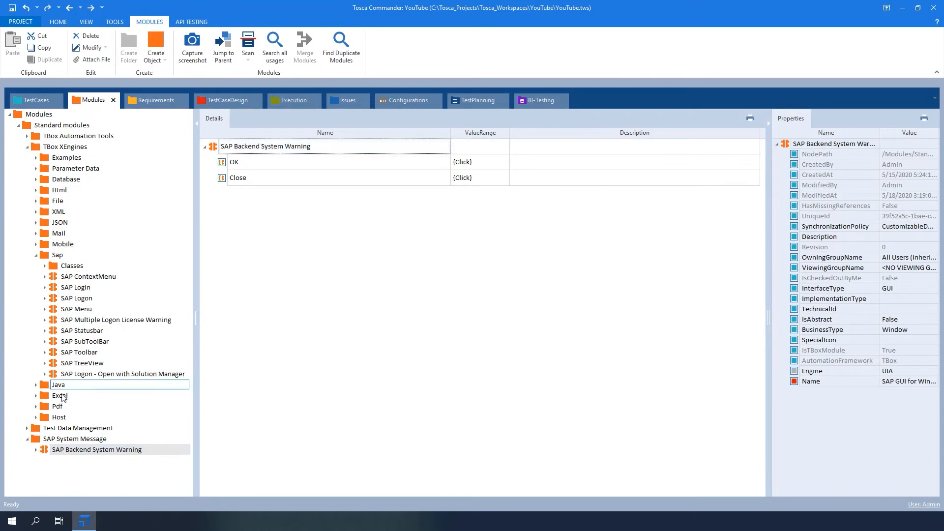
{"action": "left_click_drag", "start_coordinate": [39, 452], "coordinate": [254, 275]}
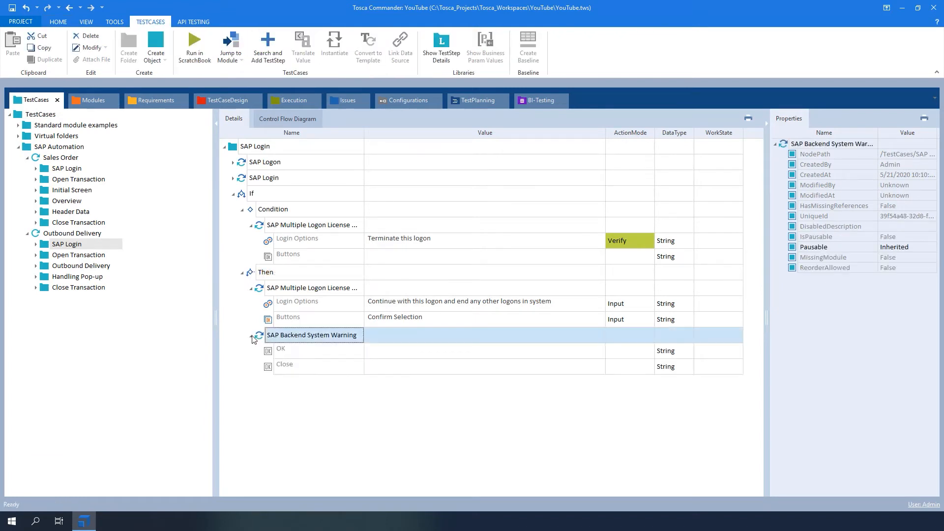
{"action": "left_click", "coordinate": [417, 357]}
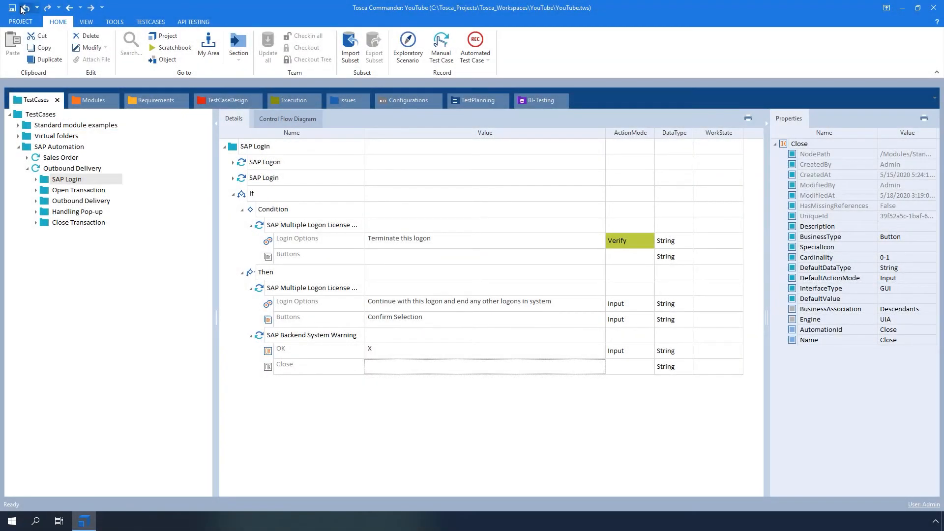
Save the workspace and run the SAP Automation folder in ScratchBook, closing the results window after reviewing it.
{"action": "left_click", "coordinate": [13, 8]}
{"action": "left_click", "coordinate": [59, 146]}
{"action": "right_click", "coordinate": [44, 147]}
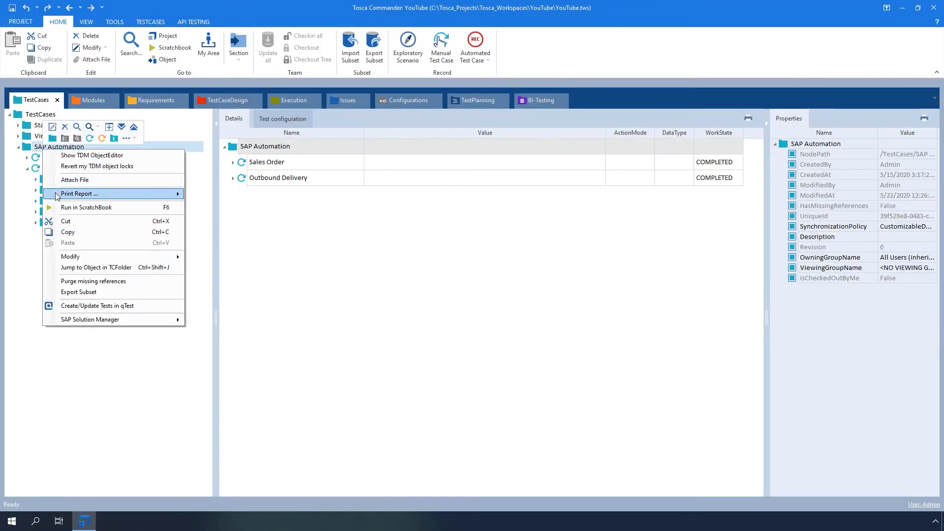
{"action": "left_click", "coordinate": [60, 209]}
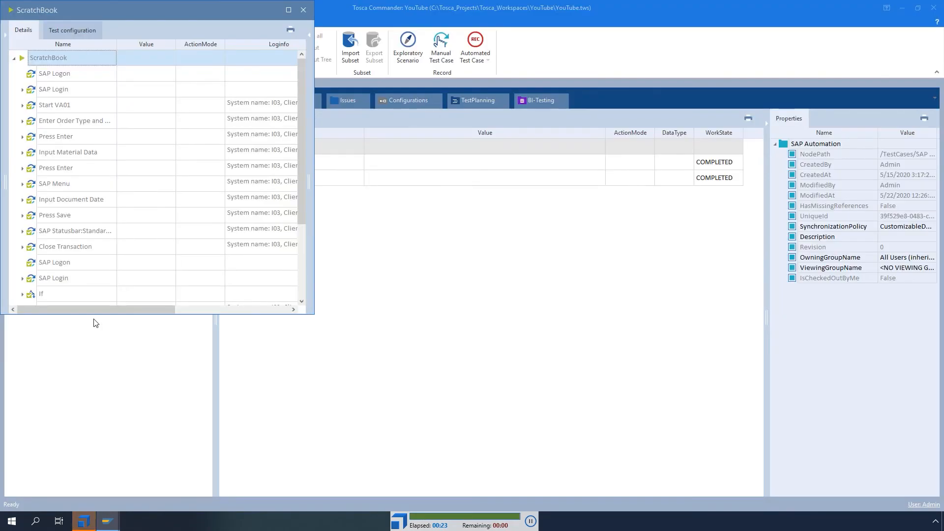
{"action": "left_click", "coordinate": [289, 10]}
{"action": "left_click", "coordinate": [933, 11]}
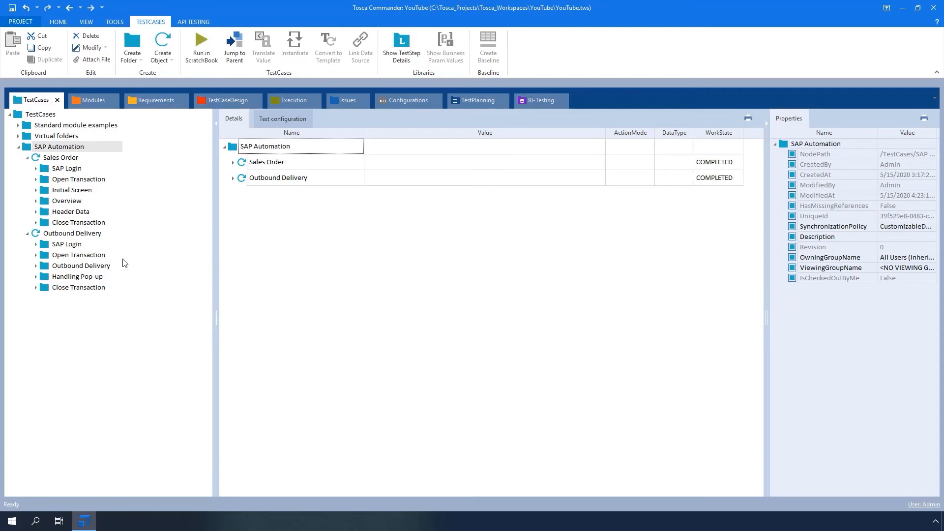
Disable the If statement in the Outbound Delivery test case's SAP Login folder, keeping the suggested disable reason.
{"action": "left_click", "coordinate": [35, 244]}
{"action": "left_click", "coordinate": [54, 277]}
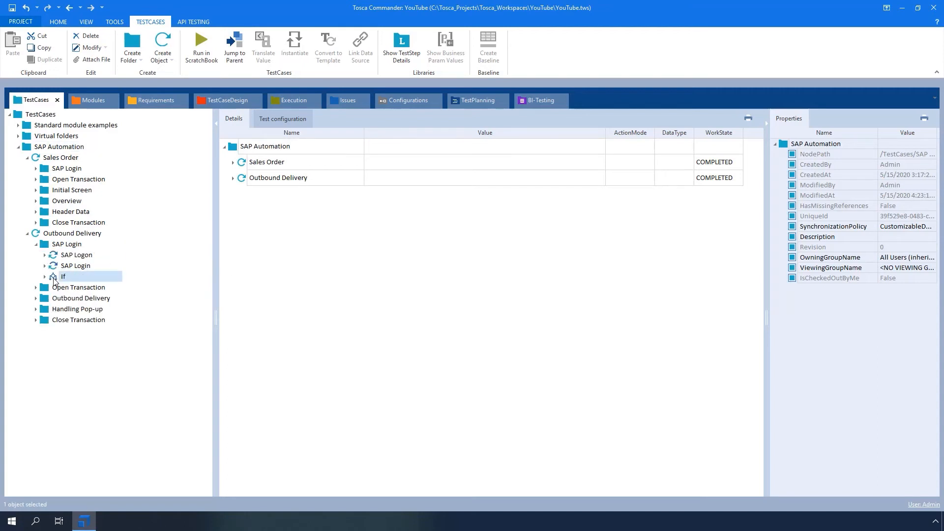
{"action": "right_click", "coordinate": [54, 279]}
{"action": "left_click", "coordinate": [79, 284]}
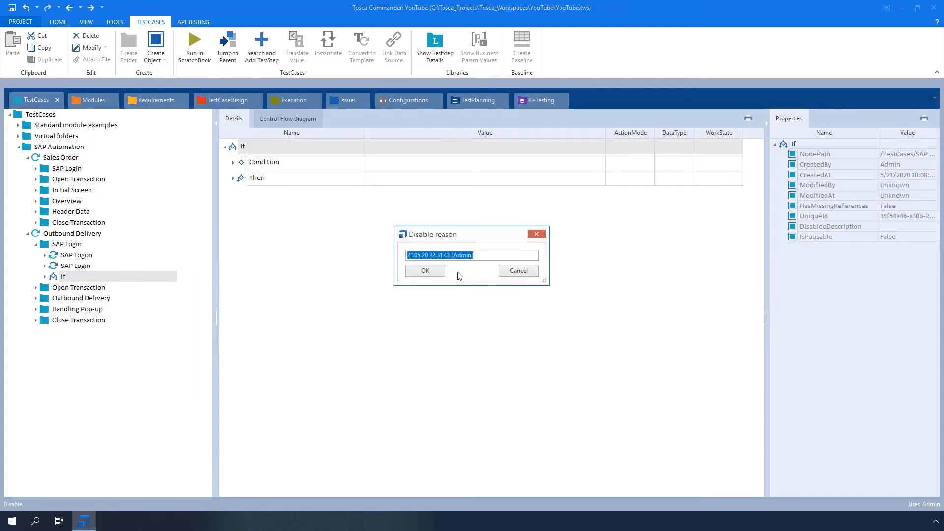
{"action": "left_click", "coordinate": [425, 270]}
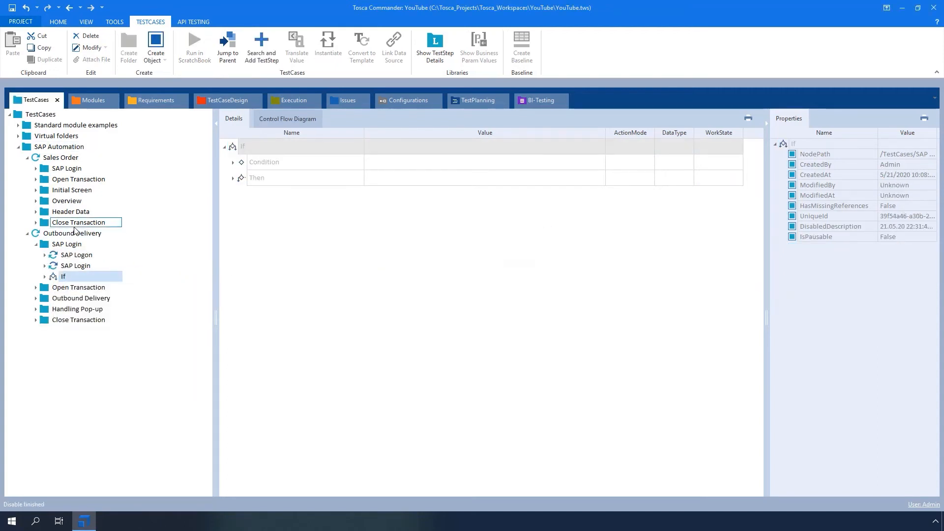
{"action": "left_click", "coordinate": [36, 245]}
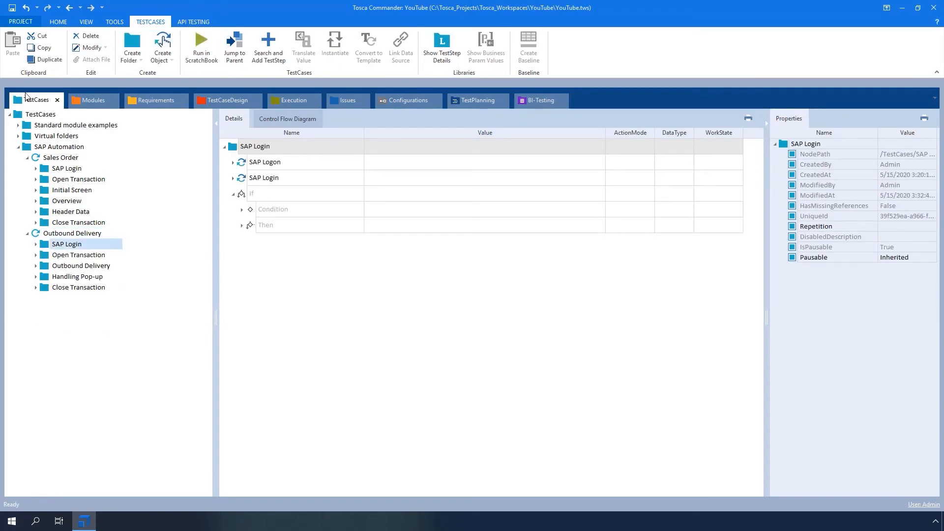
Examine the TBox Recovery settings for dialog, exception and verification failures in the Tosca settings, then close them.
{"action": "left_click", "coordinate": [19, 22]}
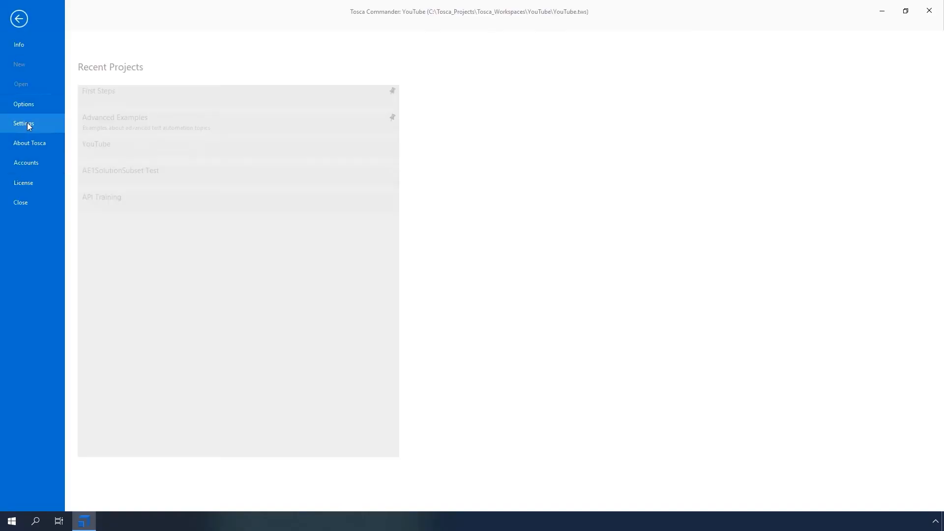
{"action": "key", "text": "Escape"}
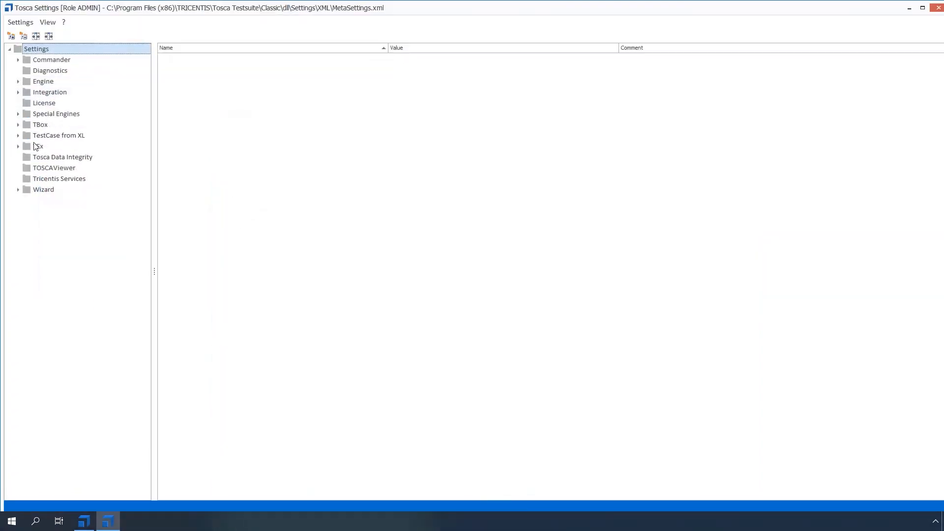
{"action": "left_click", "coordinate": [18, 125]}
{"action": "left_click", "coordinate": [38, 212]}
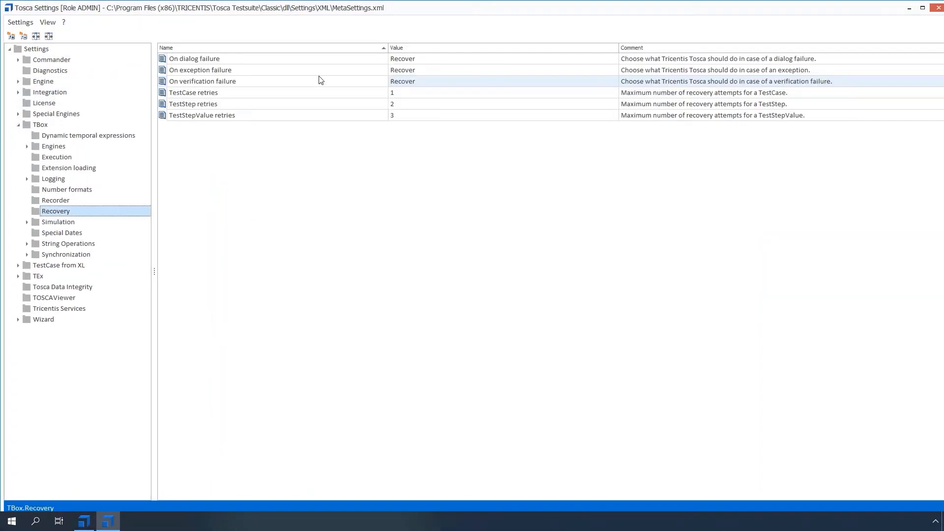
{"action": "left_click", "coordinate": [331, 60]}
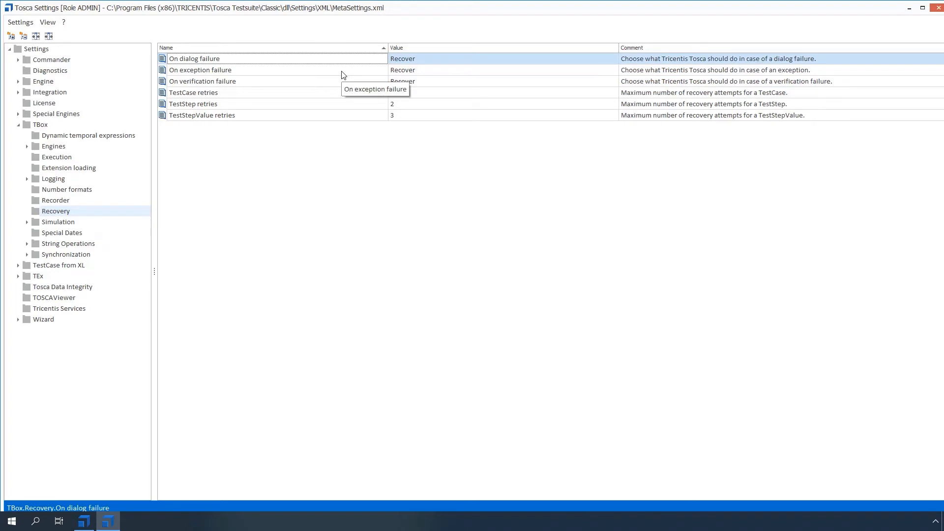
{"action": "left_click", "coordinate": [342, 74]}
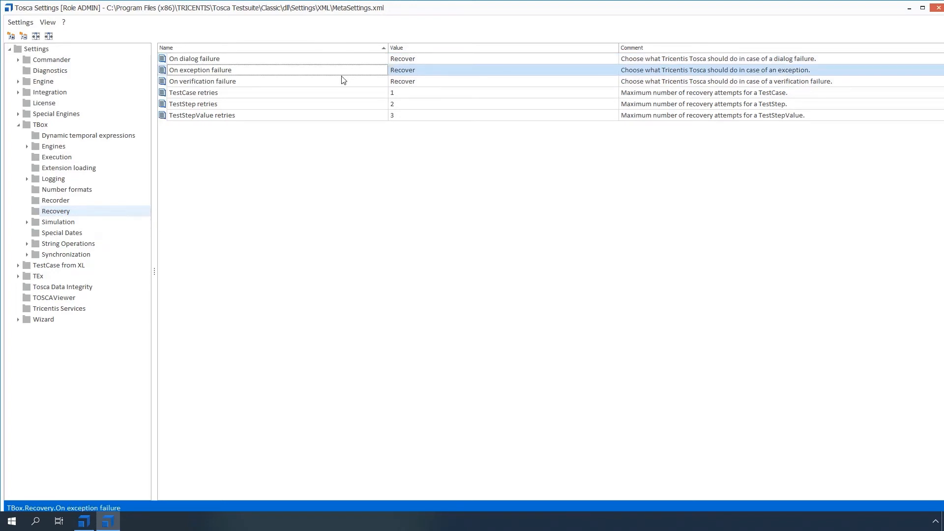
{"action": "left_click", "coordinate": [343, 84]}
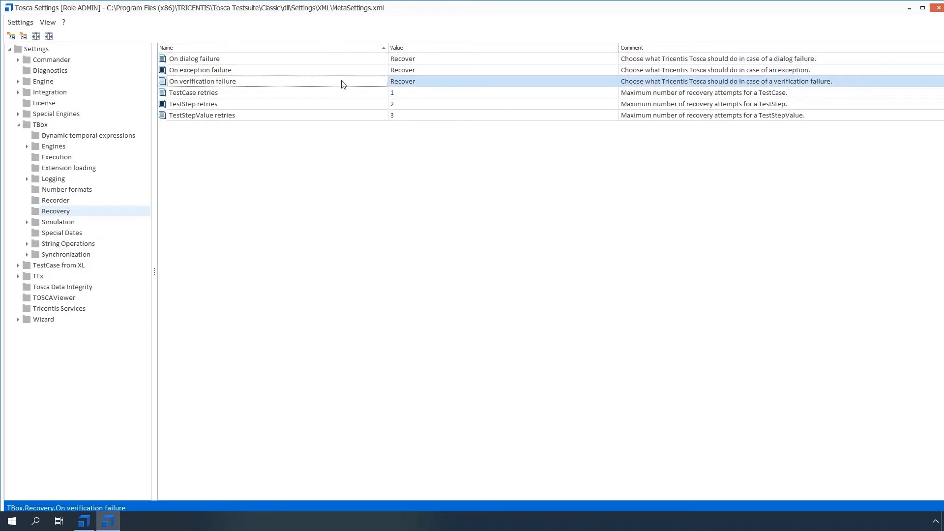
{"action": "left_click", "coordinate": [381, 166]}
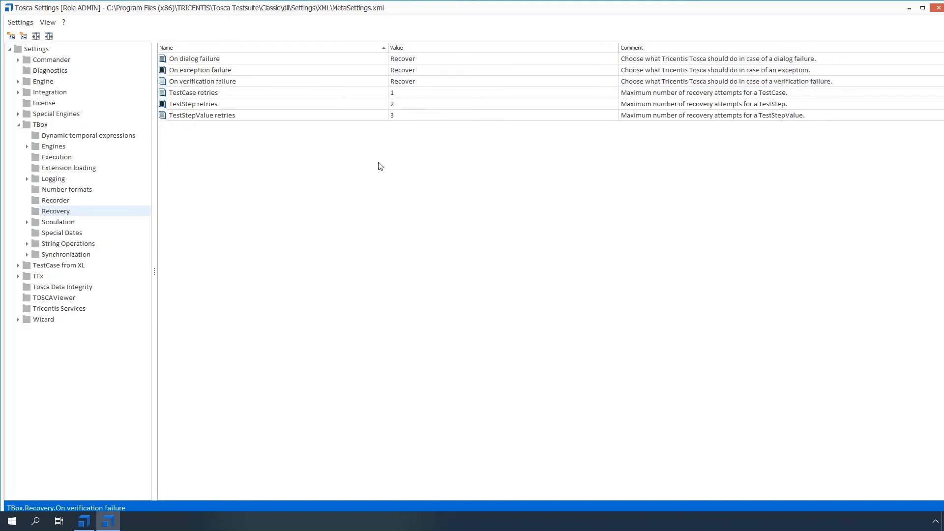
{"action": "left_click", "coordinate": [937, 9]}
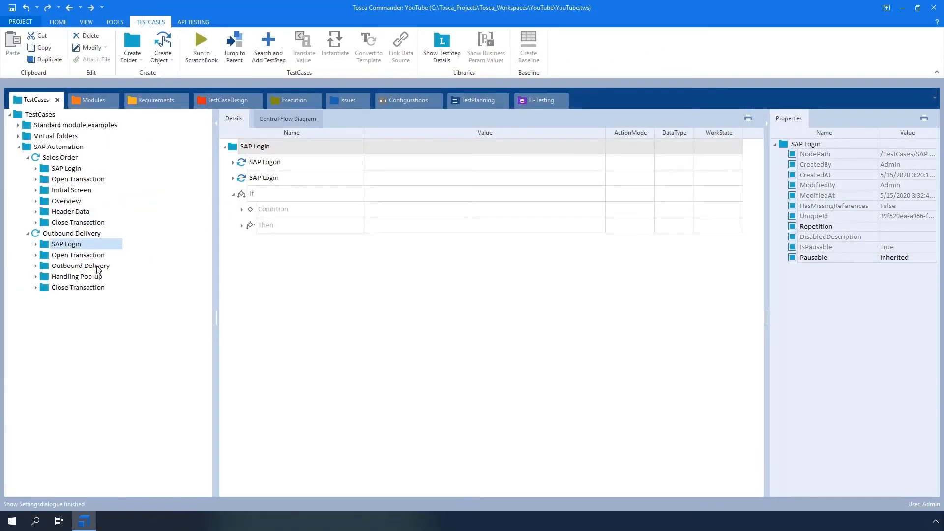
Create a recovery scenario collection in the SAP Automation folder and add a recovery scenario to it, keeping the default names.
{"action": "right_click", "coordinate": [30, 146]}
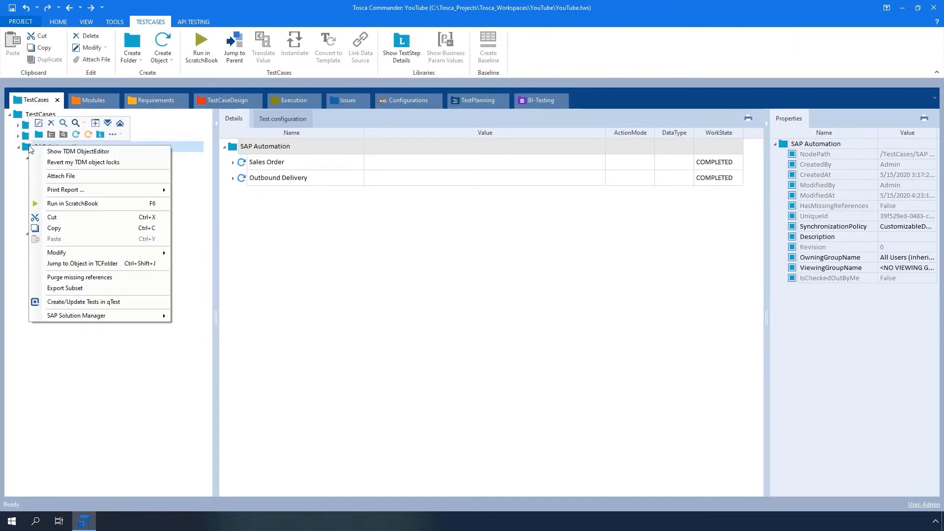
{"action": "left_click", "coordinate": [118, 134]}
{"action": "left_click", "coordinate": [192, 158]}
{"action": "right_click", "coordinate": [37, 157]}
{"action": "left_click", "coordinate": [45, 147]}
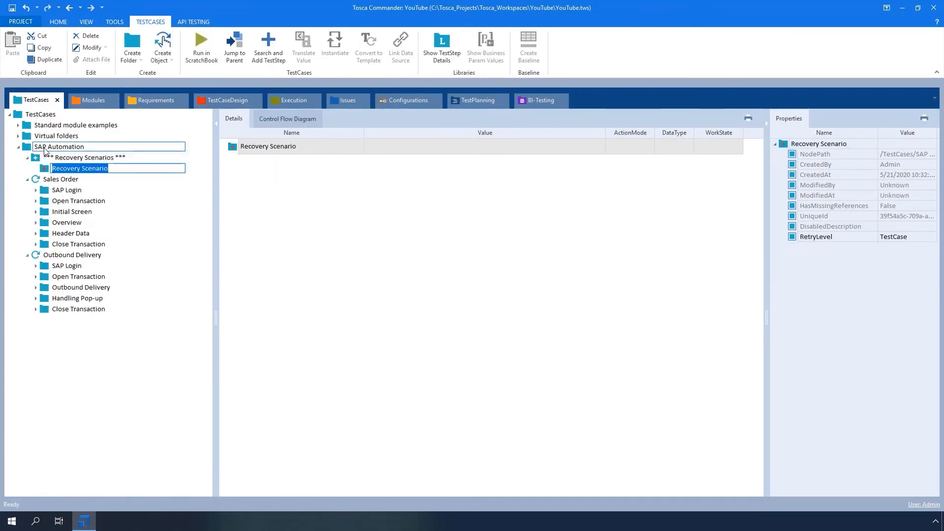
{"action": "left_click", "coordinate": [167, 342]}
Add SAP Multiple Logon License Warning to the recovery scenario with "Continue with this logon and end any other logons in system" and "Confirm Selection".
{"action": "left_click", "coordinate": [98, 101]}
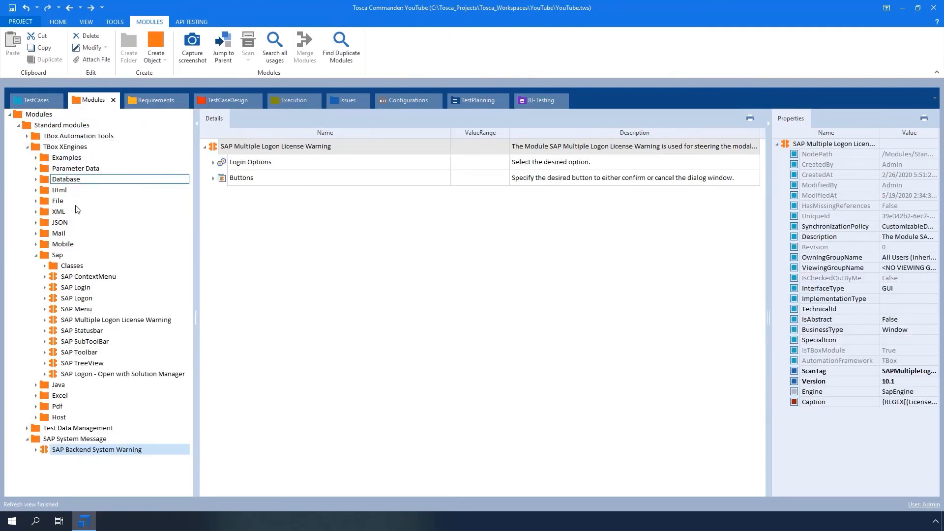
{"action": "left_click_drag", "start_coordinate": [55, 322], "coordinate": [47, 169]}
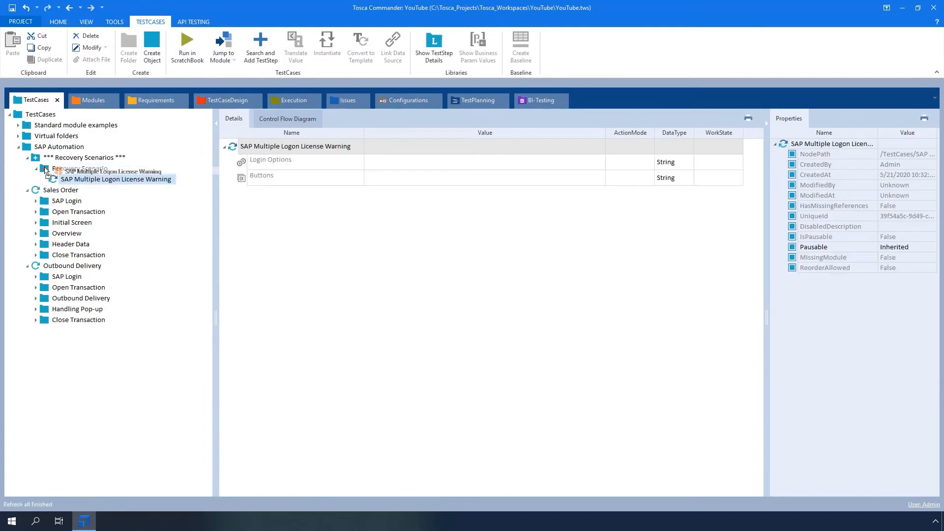
{"action": "left_click", "coordinate": [400, 165]}
{"action": "left_click", "coordinate": [588, 161]}
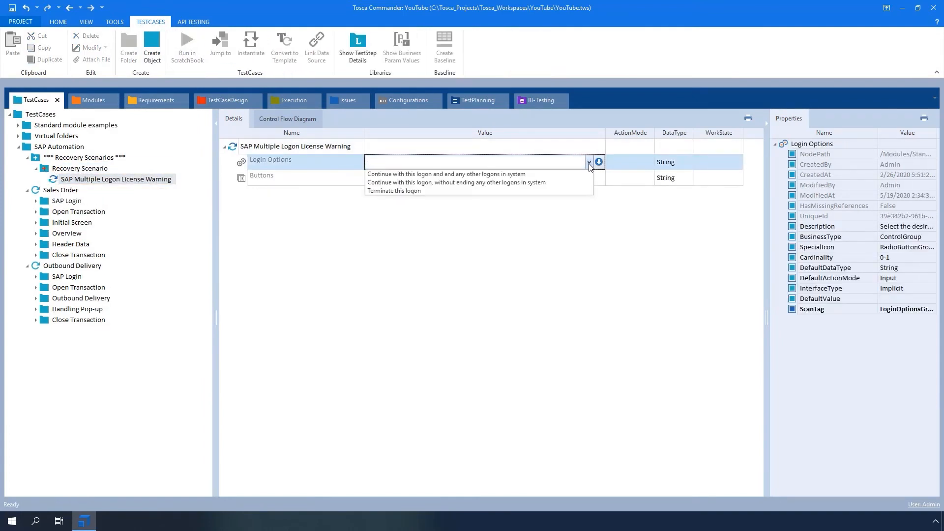
{"action": "left_click", "coordinate": [553, 177]}
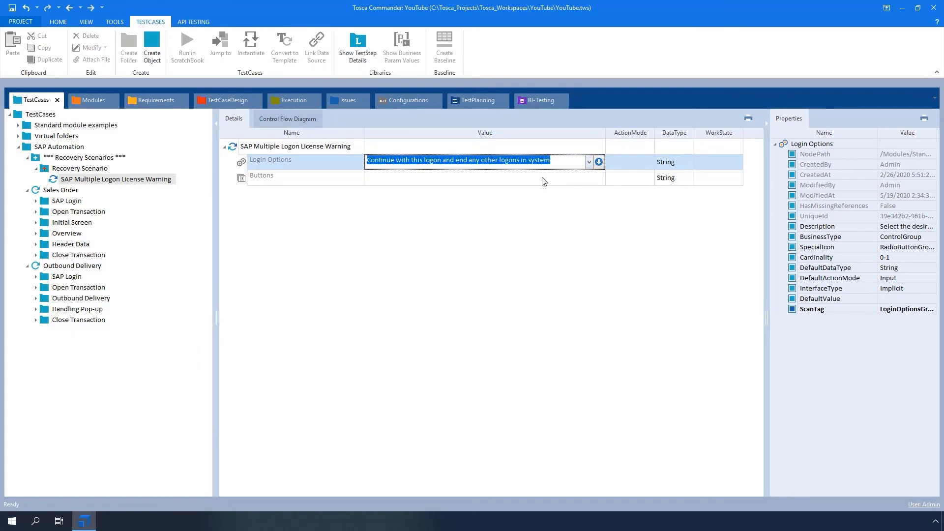
{"action": "left_click", "coordinate": [544, 181]}
{"action": "left_click", "coordinate": [589, 177]}
{"action": "left_click", "coordinate": [472, 190]}
{"action": "left_click", "coordinate": [462, 216]}
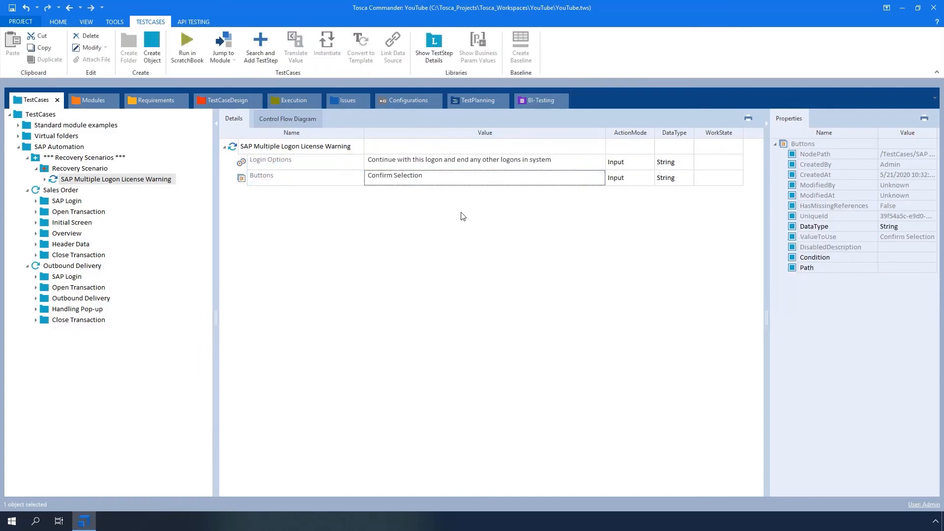
Add the SAP Backend System Warning module to the recovery scenario and set its OK value to X.
{"action": "left_click", "coordinate": [93, 100]}
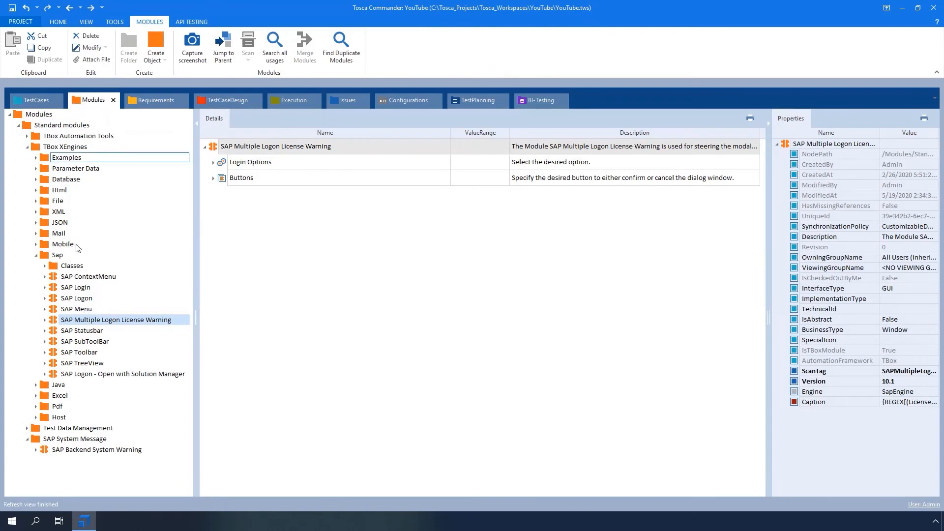
{"action": "left_click_drag", "start_coordinate": [69, 449], "coordinate": [46, 171]}
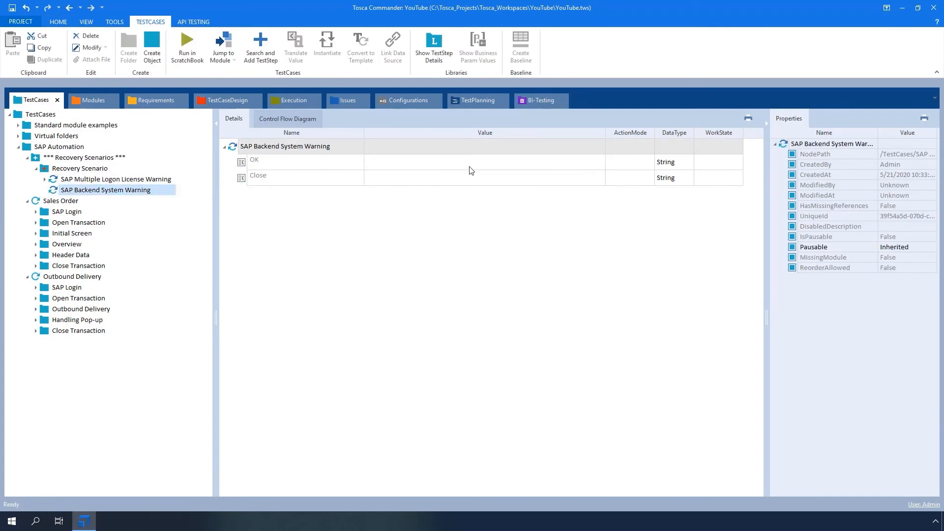
{"action": "left_click", "coordinate": [581, 162]}
{"action": "left_click", "coordinate": [588, 162]}
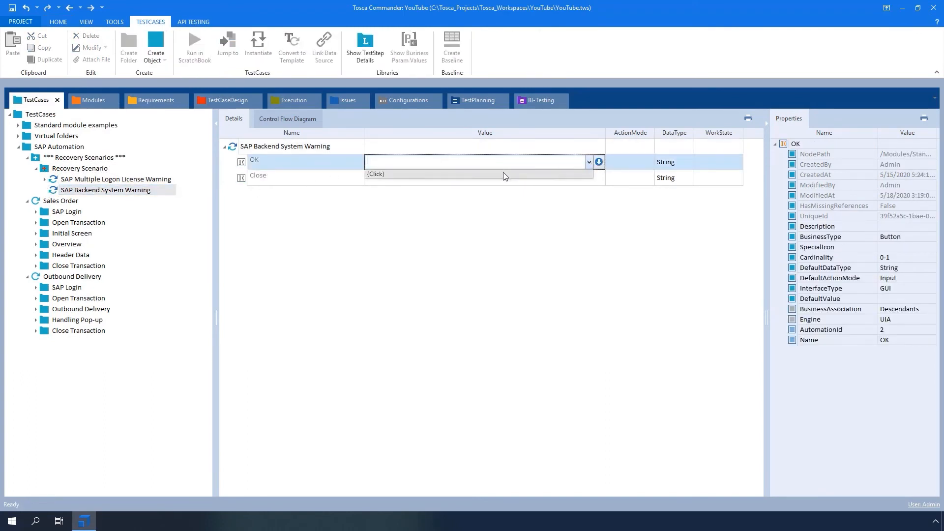
{"action": "type", "text": "X"}
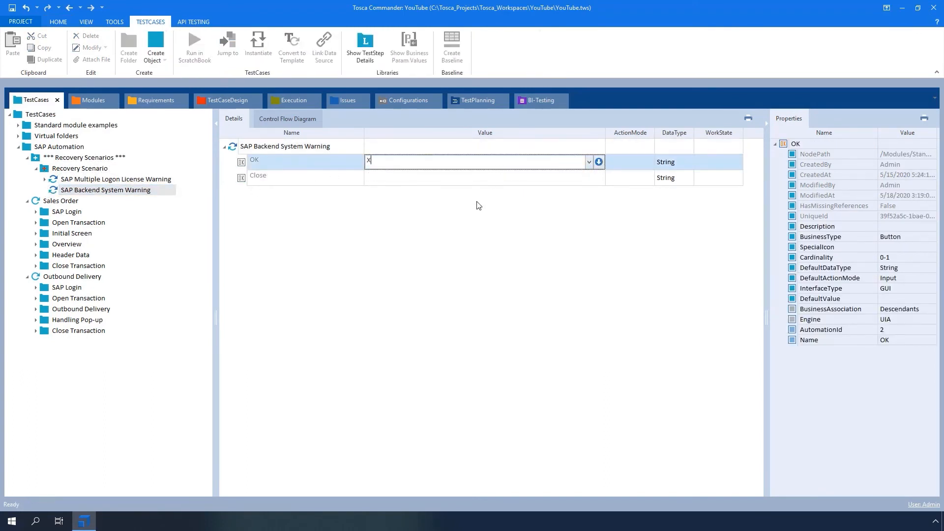
{"action": "key", "text": "Return"}
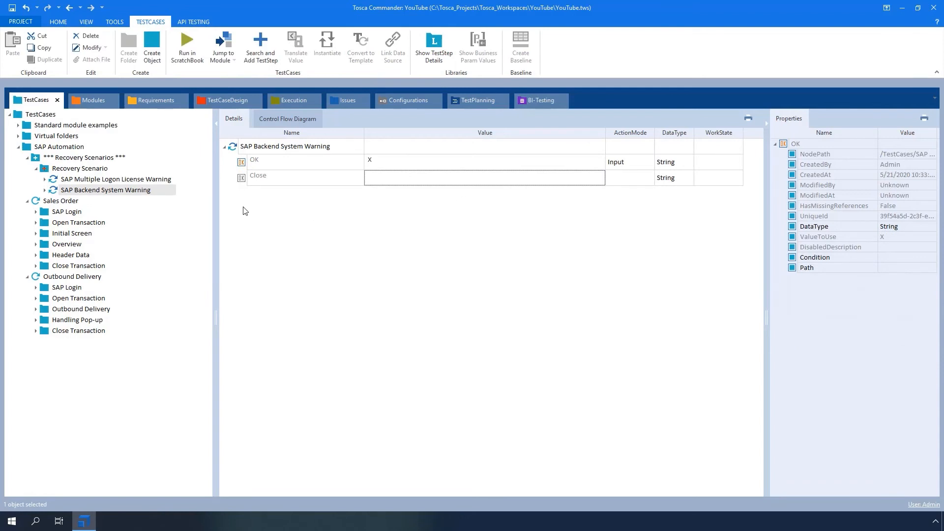
Collapse the test case tree, create an execution list from the SAP Automation folder and name it "SAP Automation".
{"action": "left_click", "coordinate": [35, 169]}
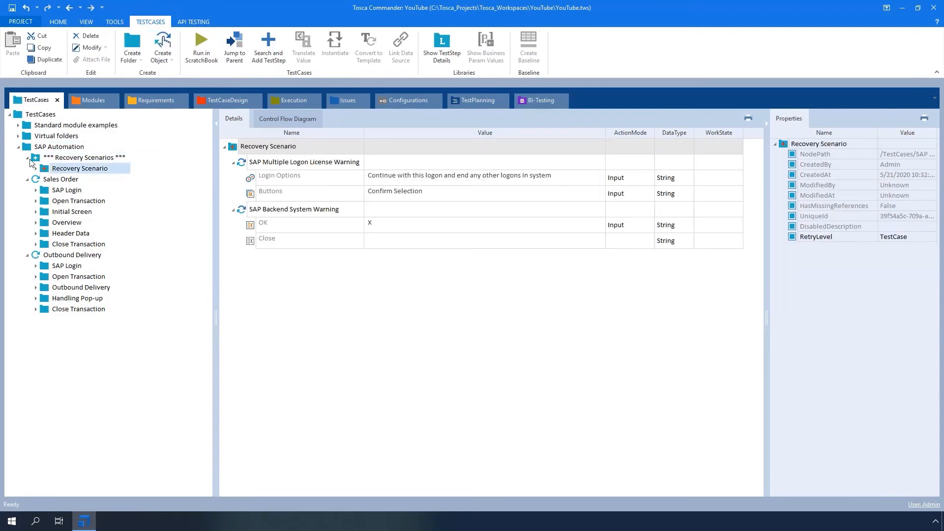
{"action": "left_click", "coordinate": [27, 157]}
{"action": "left_click", "coordinate": [27, 168]}
{"action": "left_click", "coordinate": [27, 179]}
{"action": "left_click_drag", "start_coordinate": [28, 146], "coordinate": [47, 126]}
{"action": "left_click", "coordinate": [49, 157]}
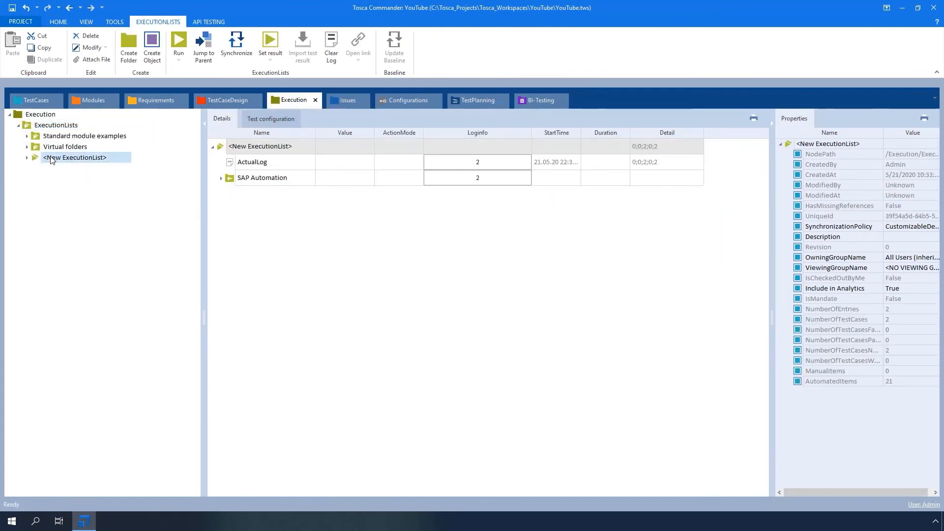
{"action": "left_click", "coordinate": [51, 158]}
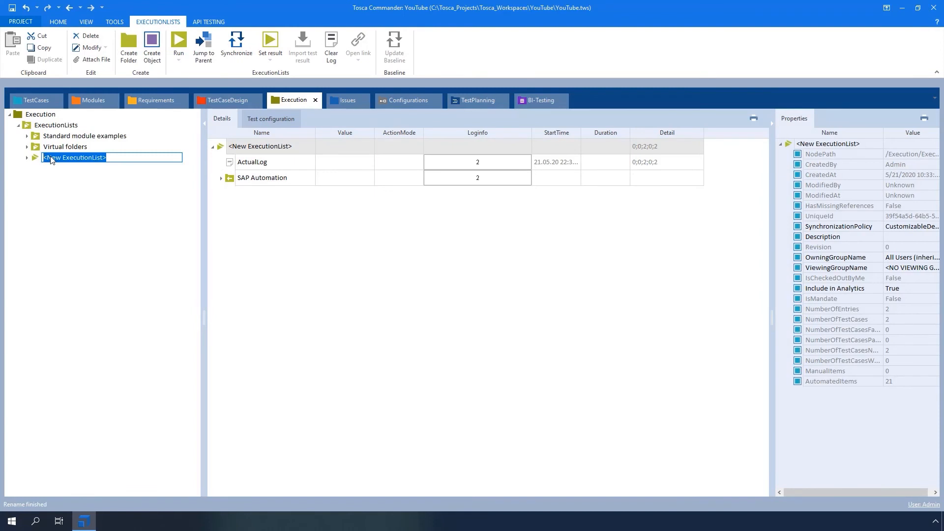
{"action": "type", "text": "SAP Automation"}
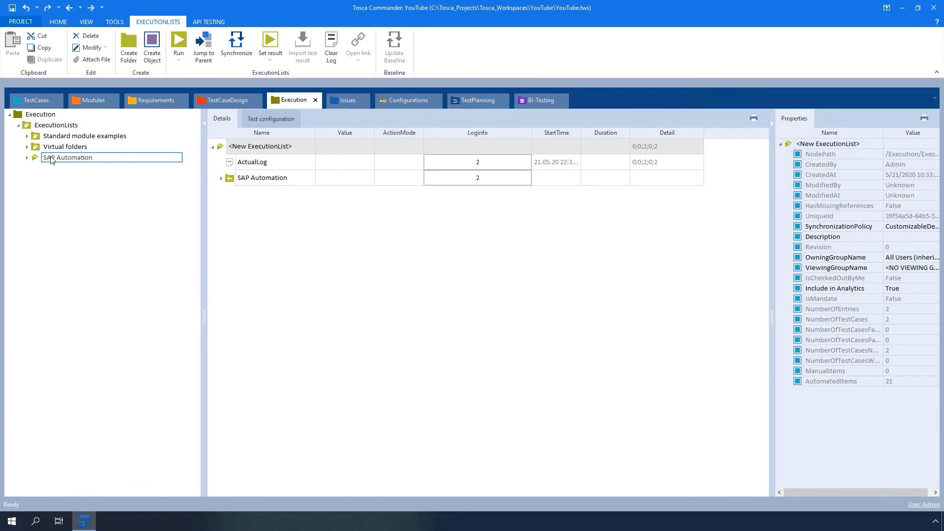
{"action": "key", "text": "Return"}
Run the SAP Automation execution list and return to Tosca Commander from SAP to view its results.
{"action": "left_click", "coordinate": [27, 158]}
{"action": "right_click", "coordinate": [42, 160]}
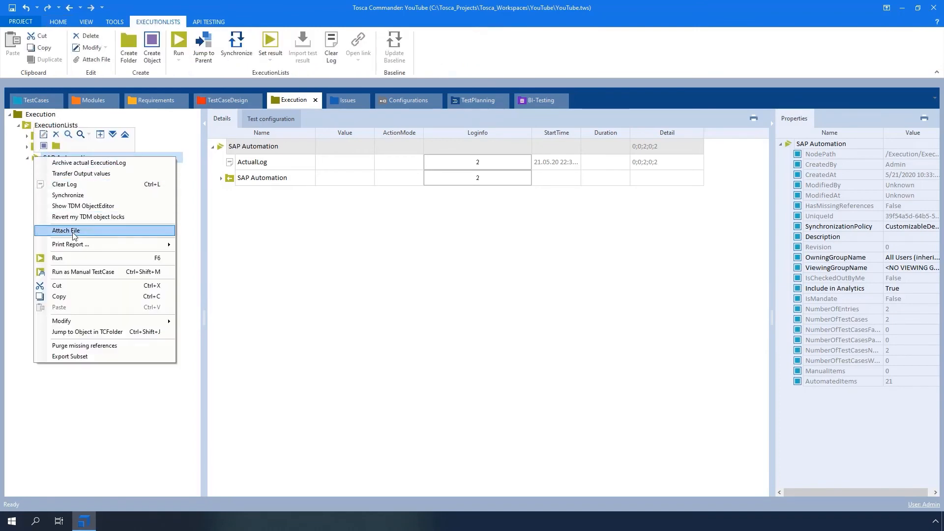
{"action": "left_click", "coordinate": [80, 258]}
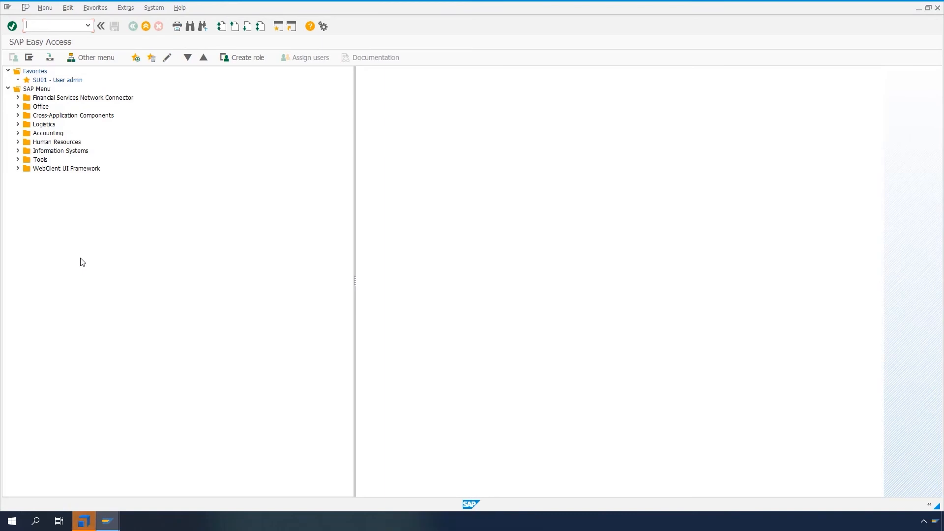
{"action": "left_click", "coordinate": [81, 524]}
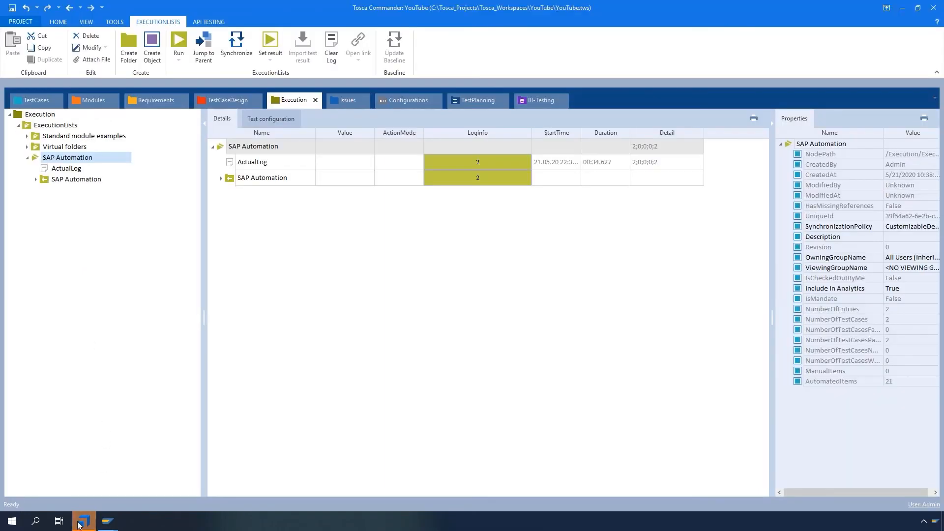